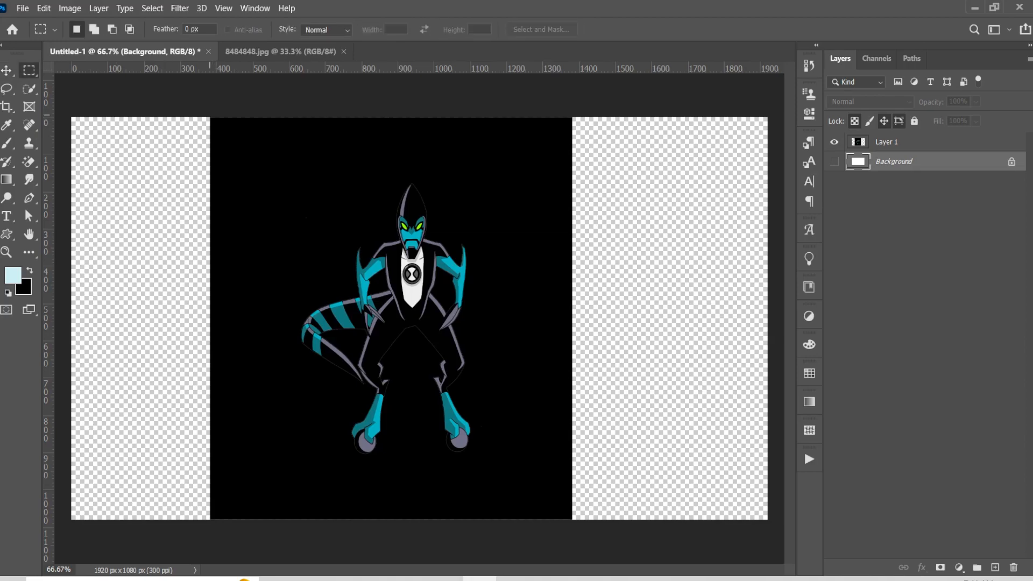
# Select the black artwork area of Layer 1, define it as a pattern, and deselect it
pyautogui.moveTo(230, 135); pyautogui.dragTo(572, 519)
pyautogui.press('v')
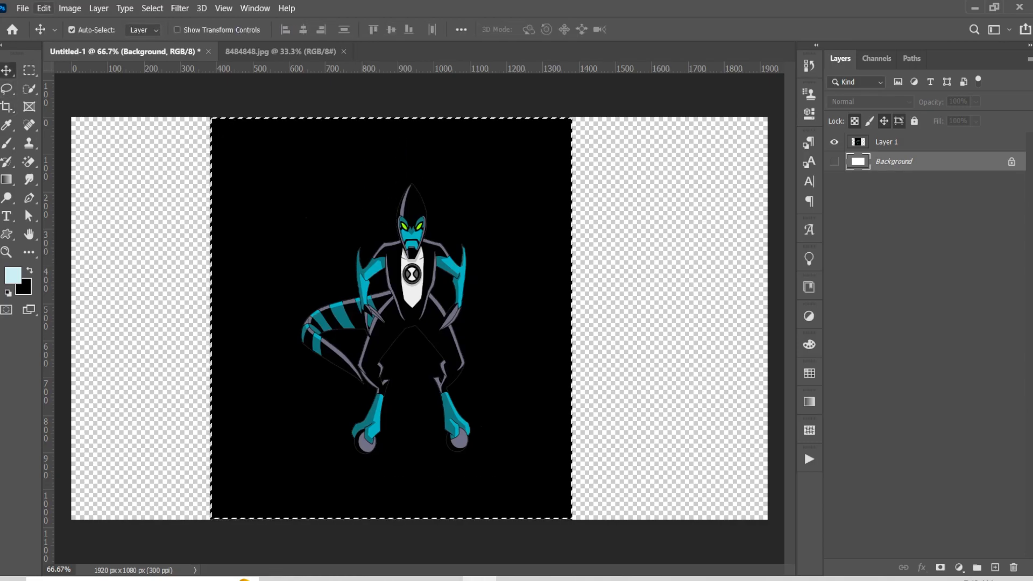
pyautogui.click(895, 142)
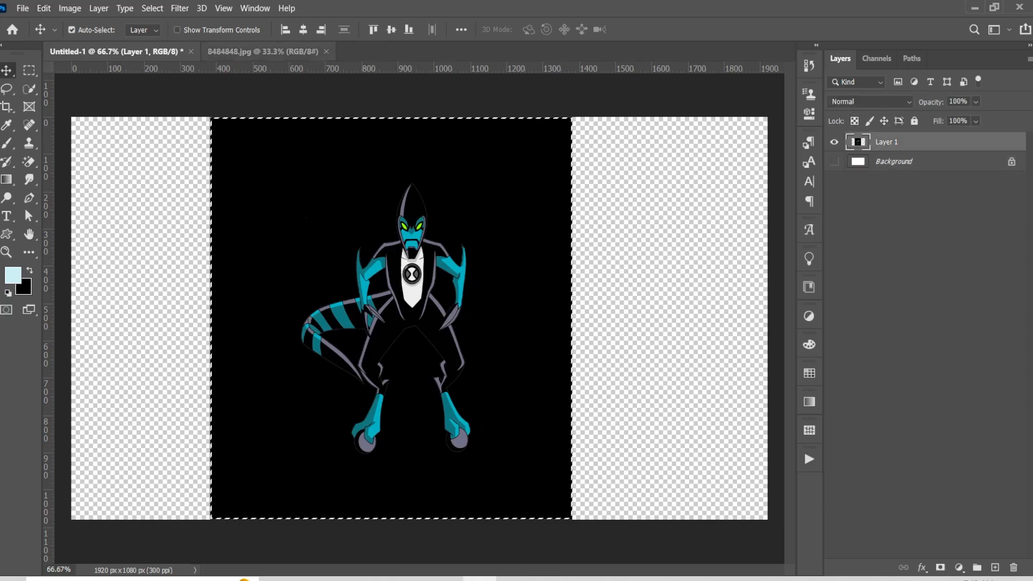
pyautogui.click(43, 8)
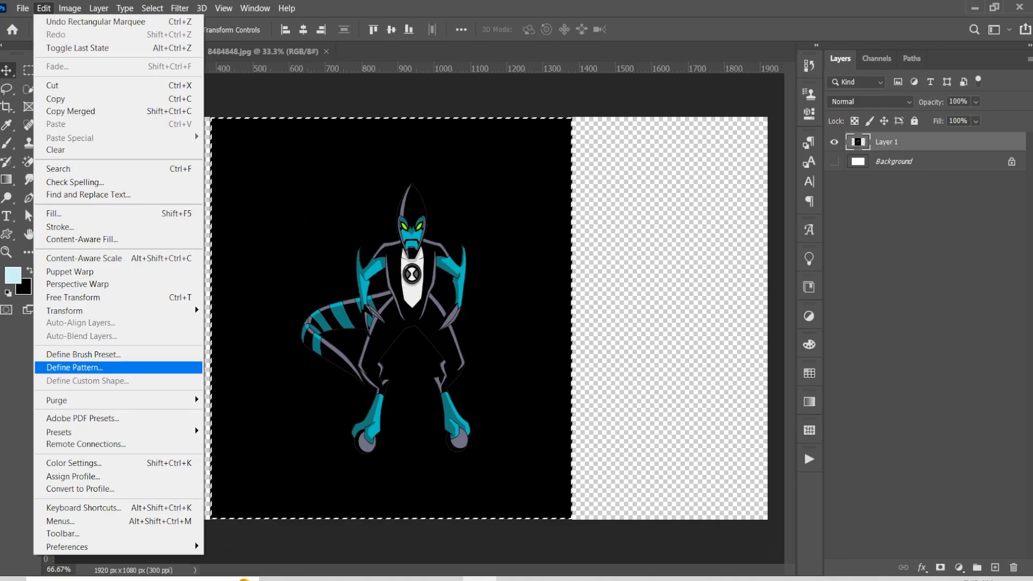
pyautogui.click(74, 367)
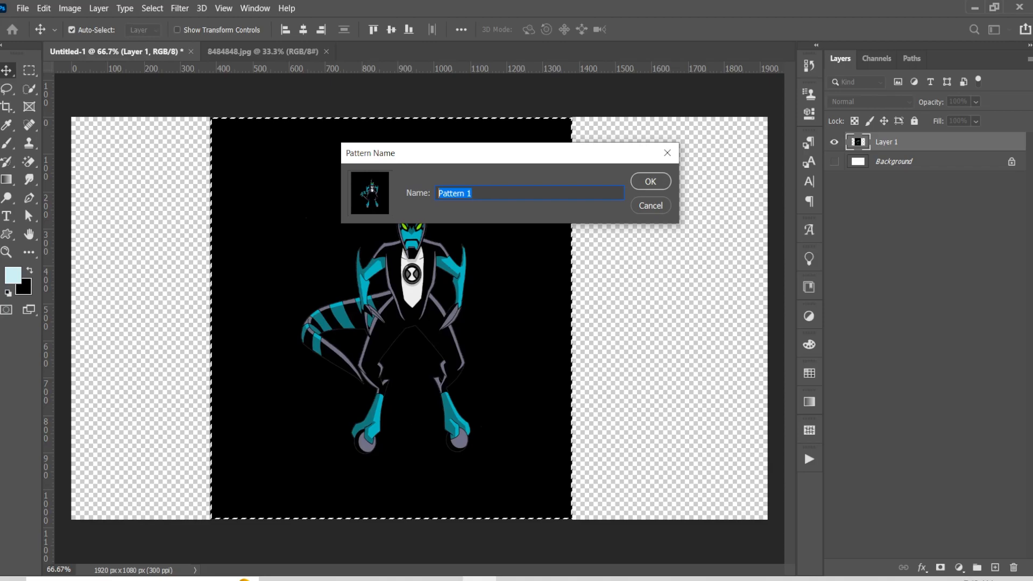
pyautogui.click(651, 182)
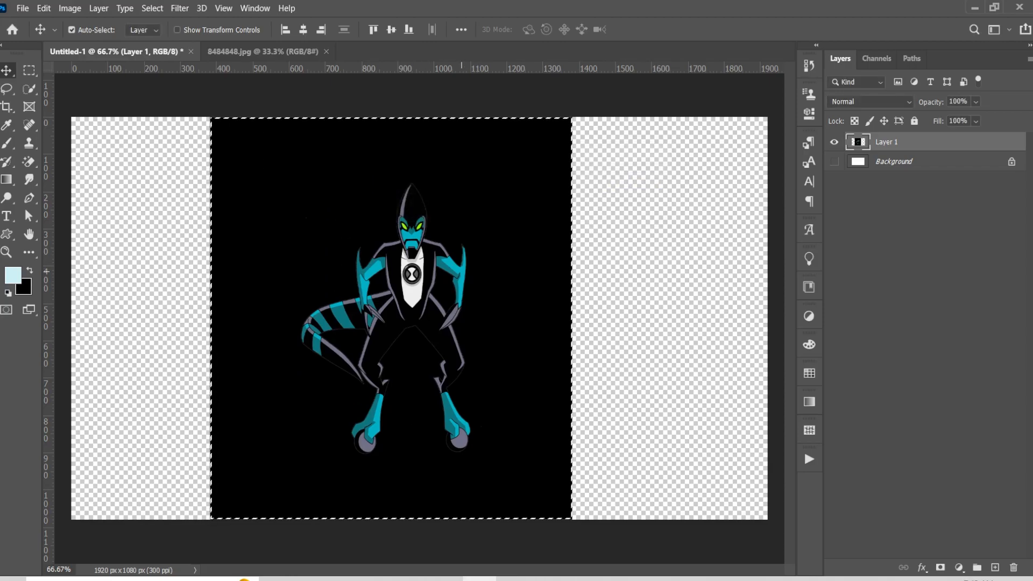
pyautogui.press('ctrl')
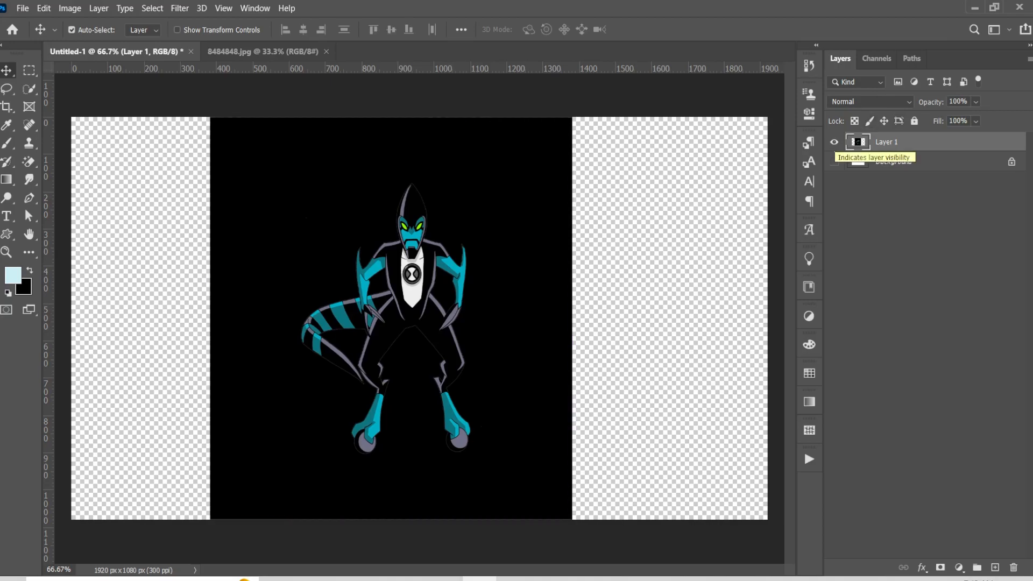
# Make the Background layer visible and hide Layer 1
pyautogui.click(834, 161)
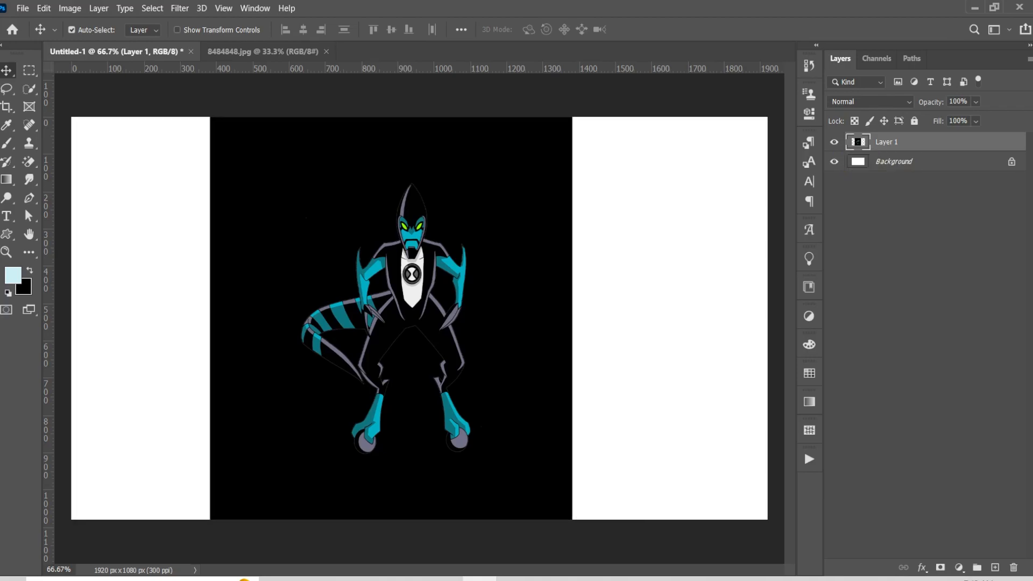
pyautogui.click(834, 141)
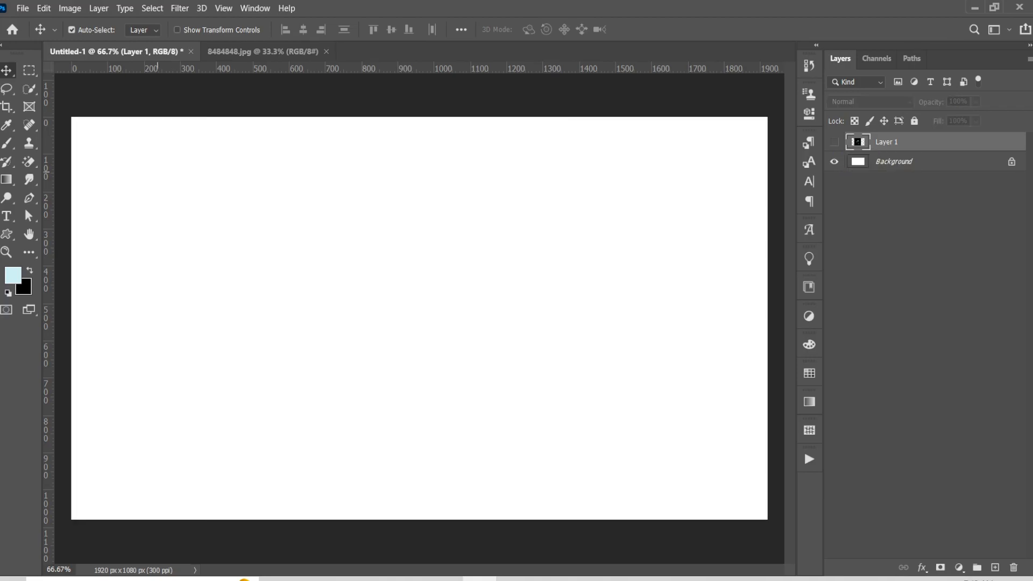
pyautogui.click(44, 8)
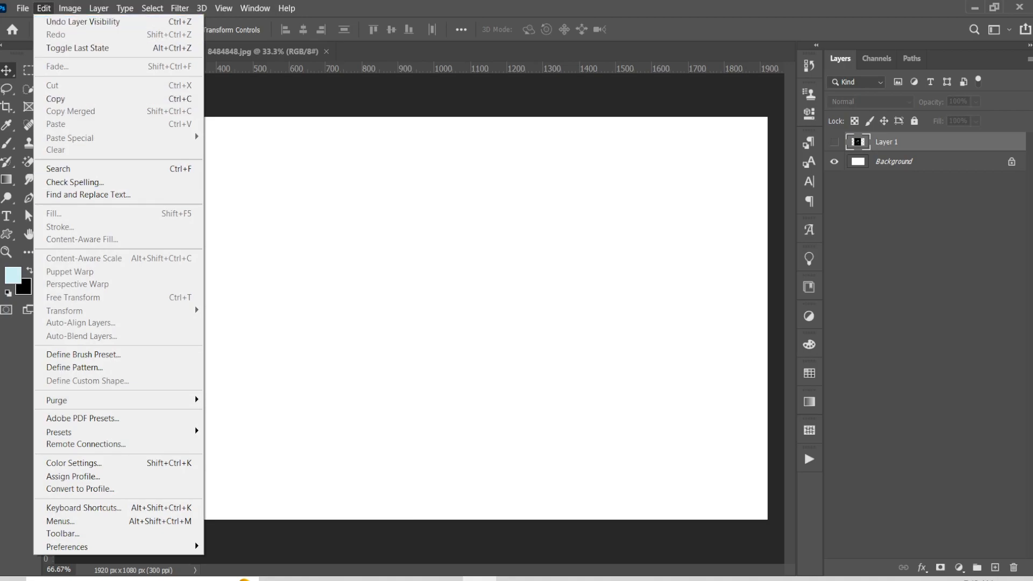
pyautogui.click(248, 138)
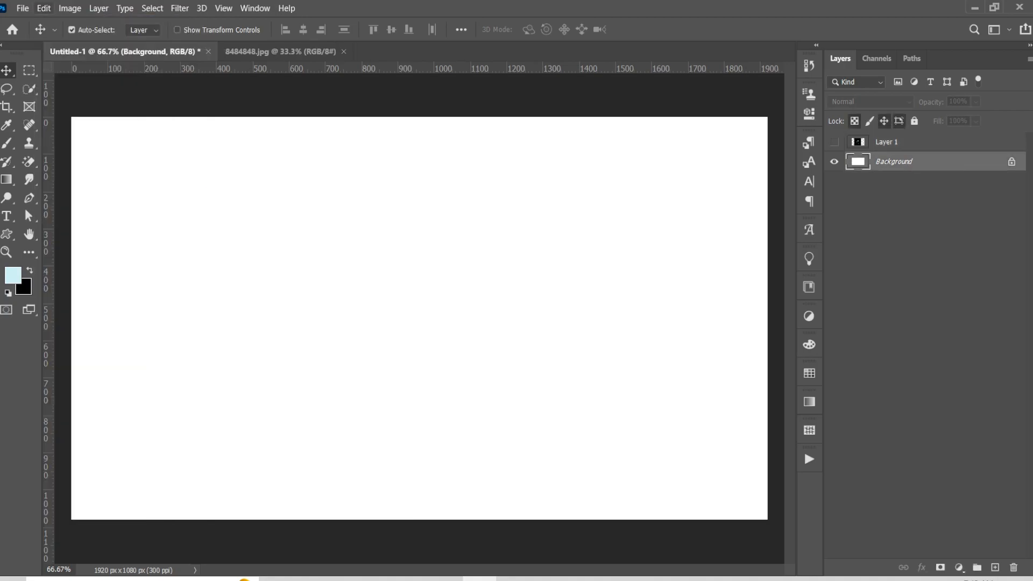
pyautogui.click(43, 8)
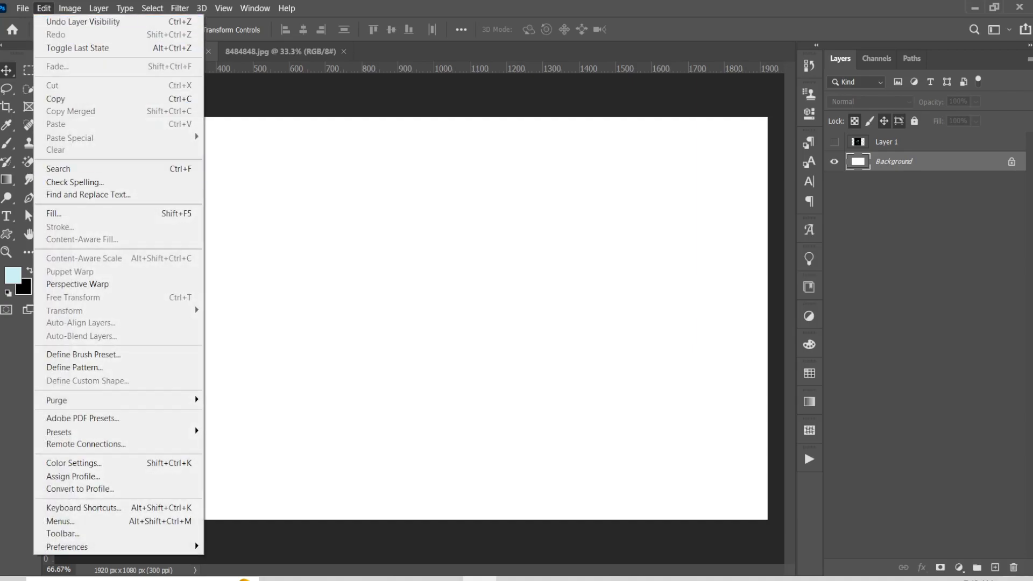
pyautogui.click(280, 97)
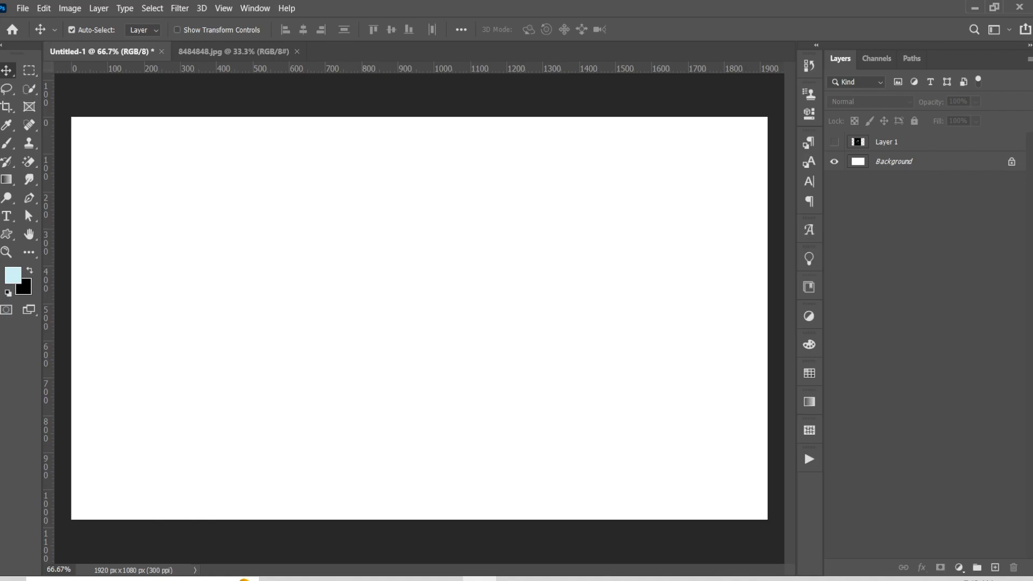
# Add a new layer above Background and start a scripted Brick Fill on it with the newly defined artwork pattern
pyautogui.click(910, 163)
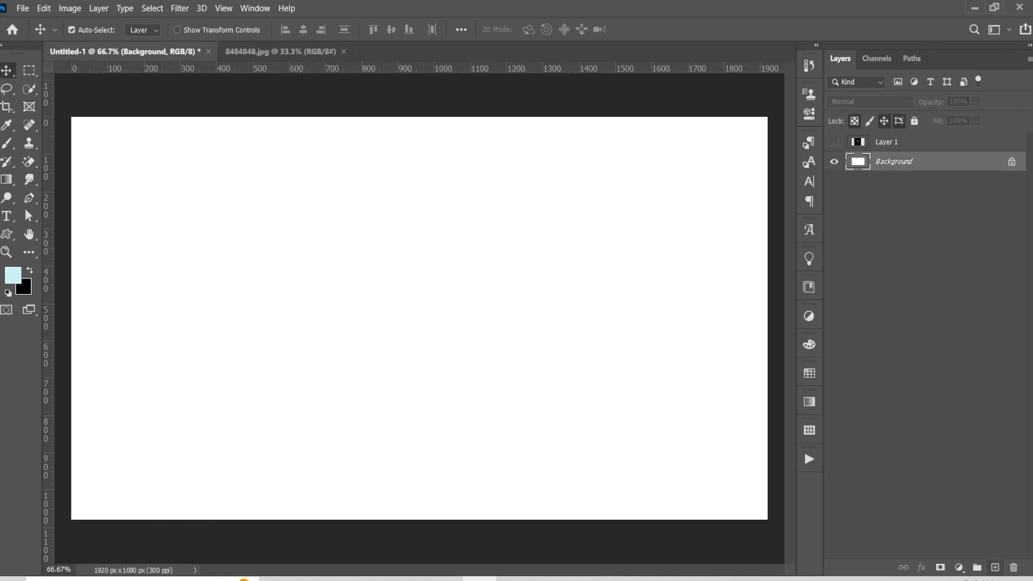
pyautogui.click(995, 567)
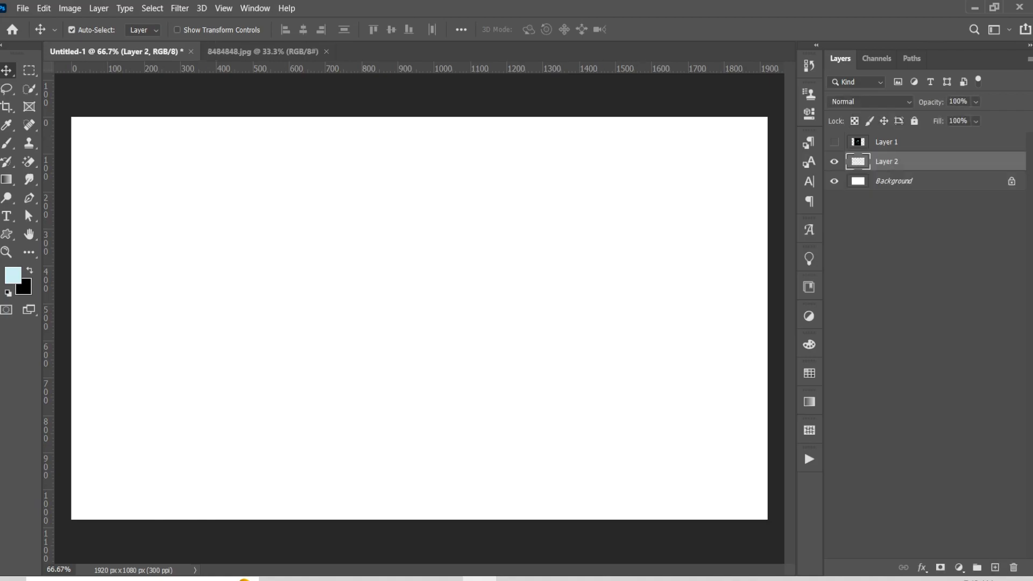
pyautogui.click(43, 8)
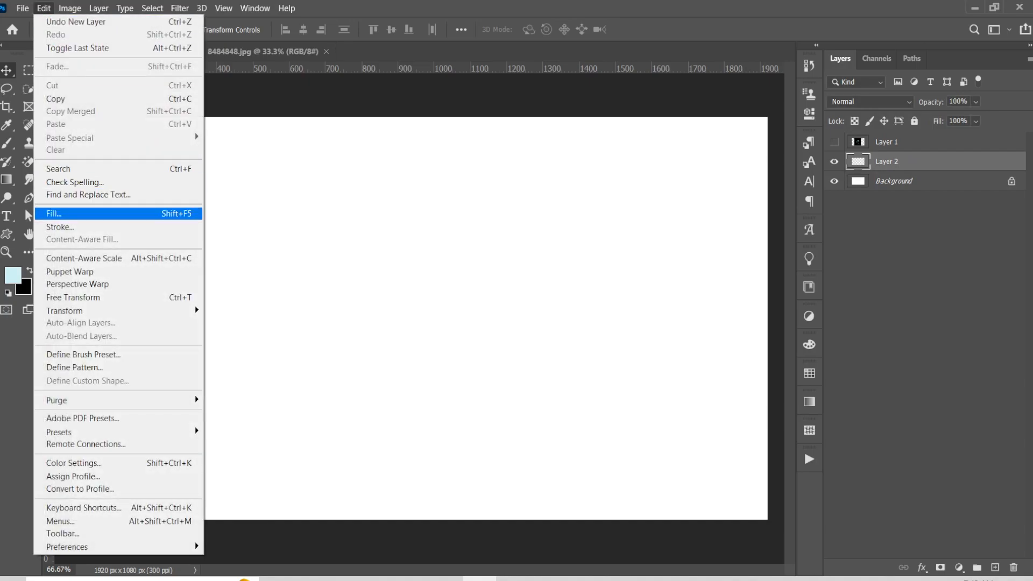
pyautogui.click(81, 214)
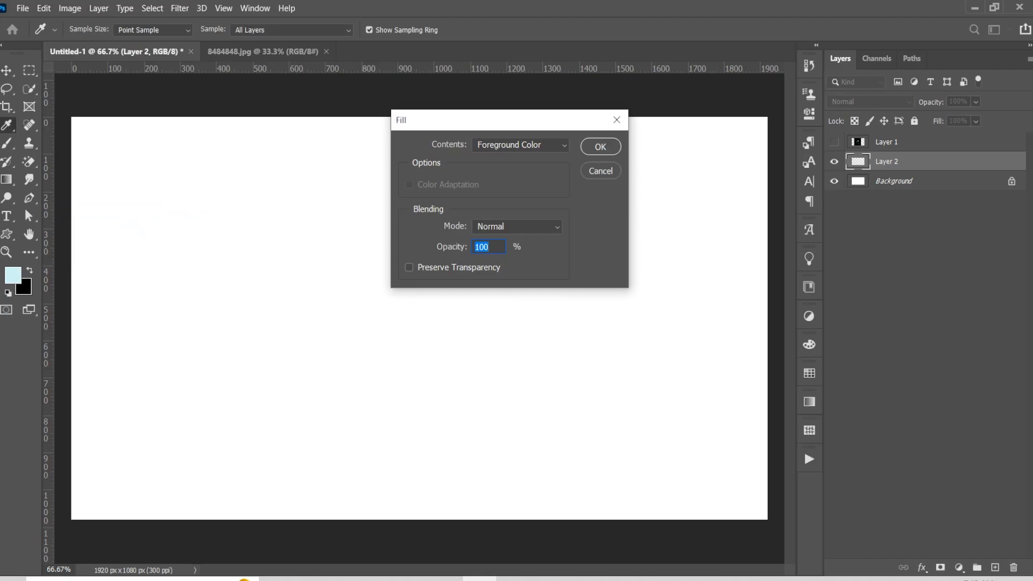
pyautogui.click(521, 145)
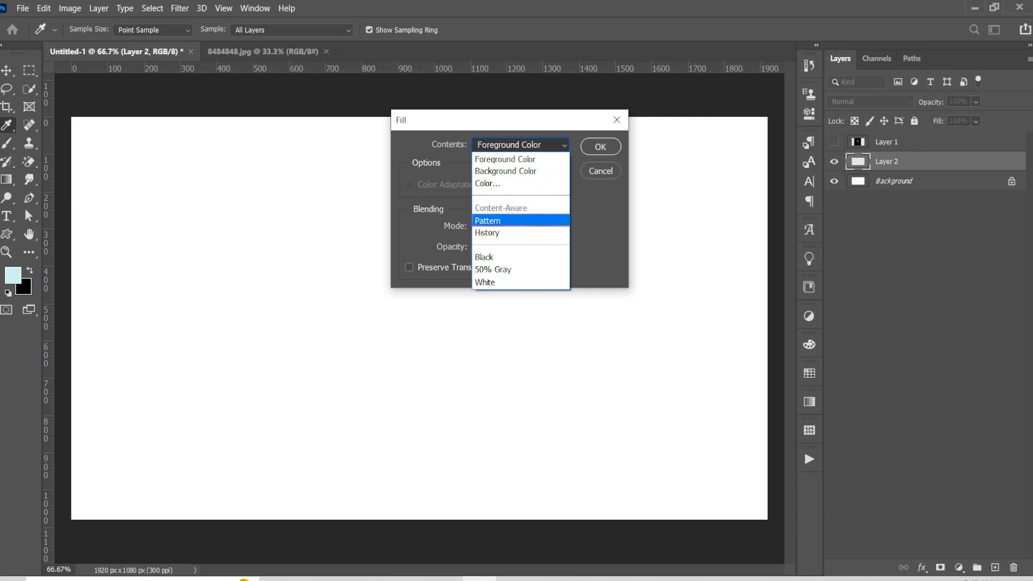
pyautogui.click(489, 221)
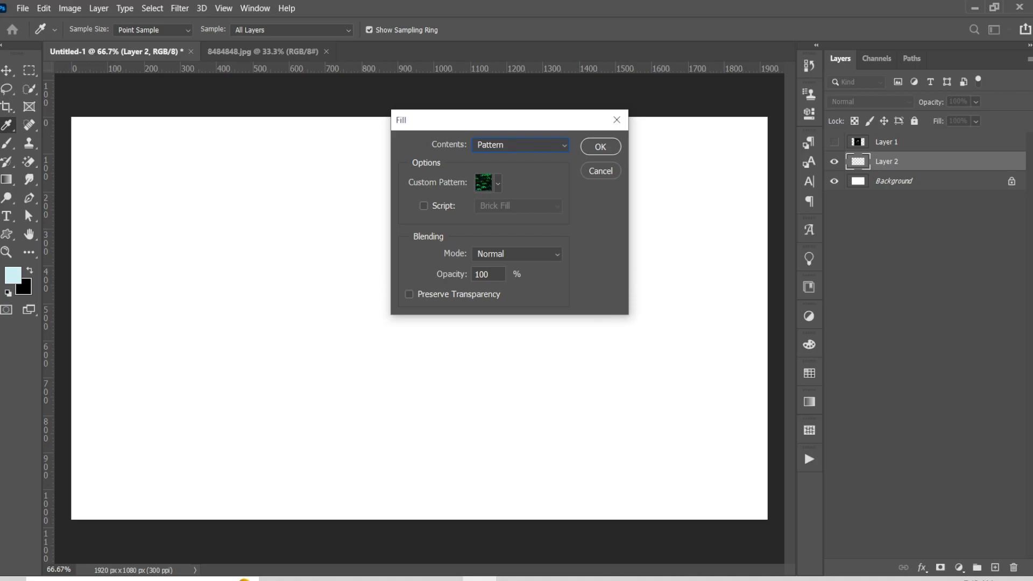
pyautogui.click(423, 206)
pyautogui.click(498, 183)
pyautogui.scroll(-3, 474, 247)
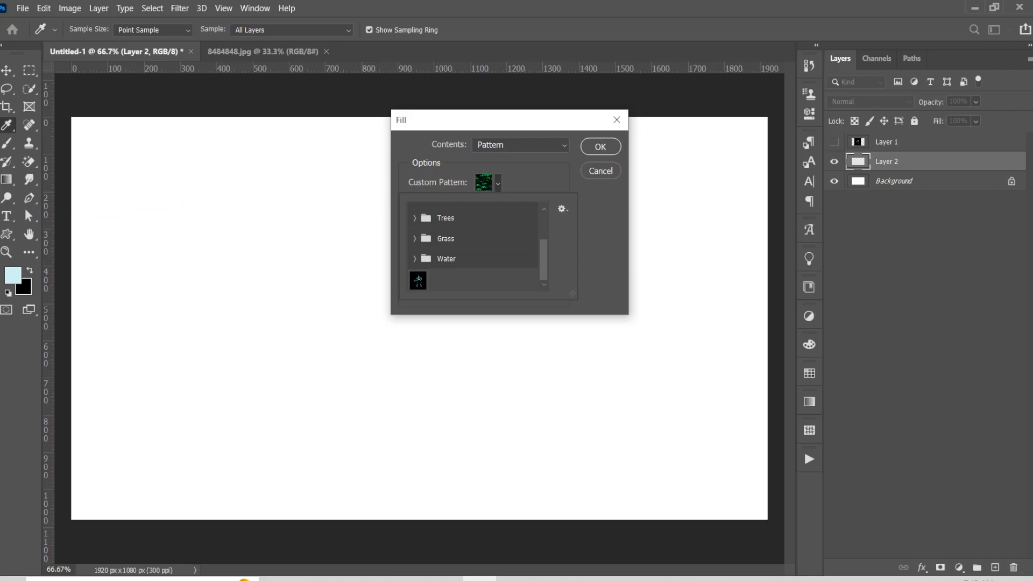
pyautogui.click(418, 281)
pyautogui.click(600, 147)
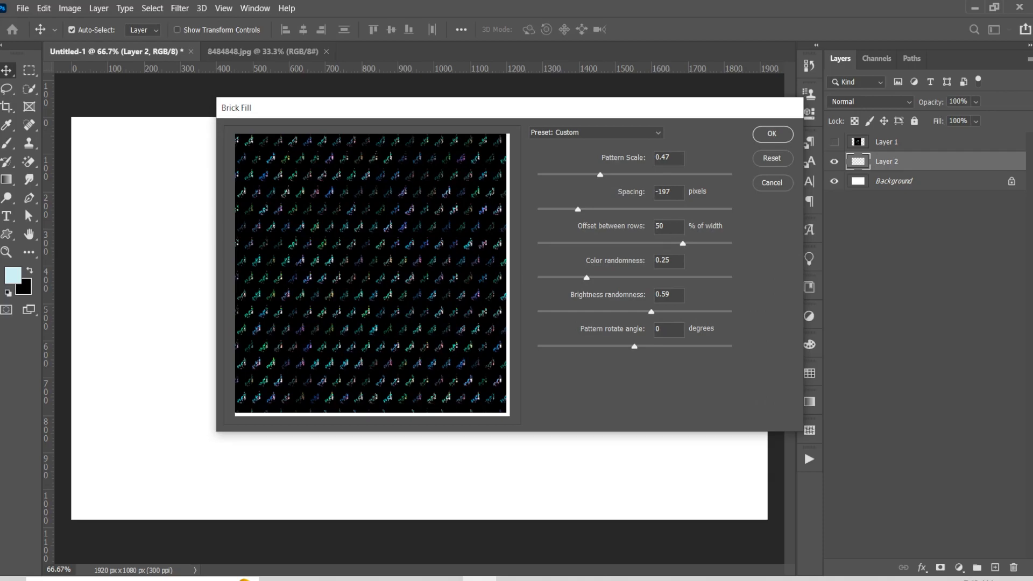
# Apply the Brick Fill with the pattern scale set to 0.35, adjusted spacing and reduced color randomness
pyautogui.moveTo(600, 175); pyautogui.dragTo(586, 175)
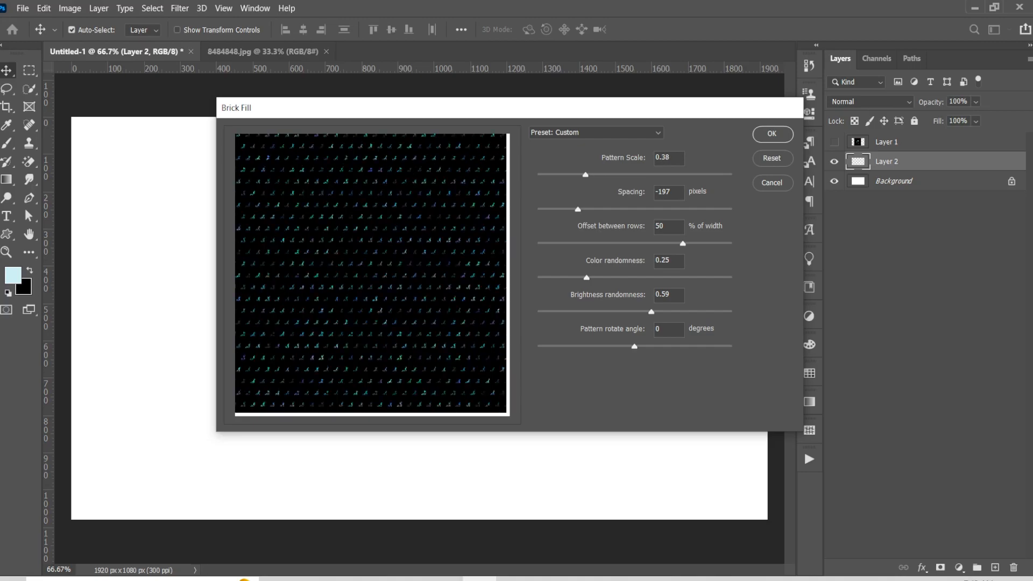
pyautogui.moveTo(585, 174); pyautogui.dragTo(578, 175)
pyautogui.moveTo(578, 175); pyautogui.dragTo(572, 209)
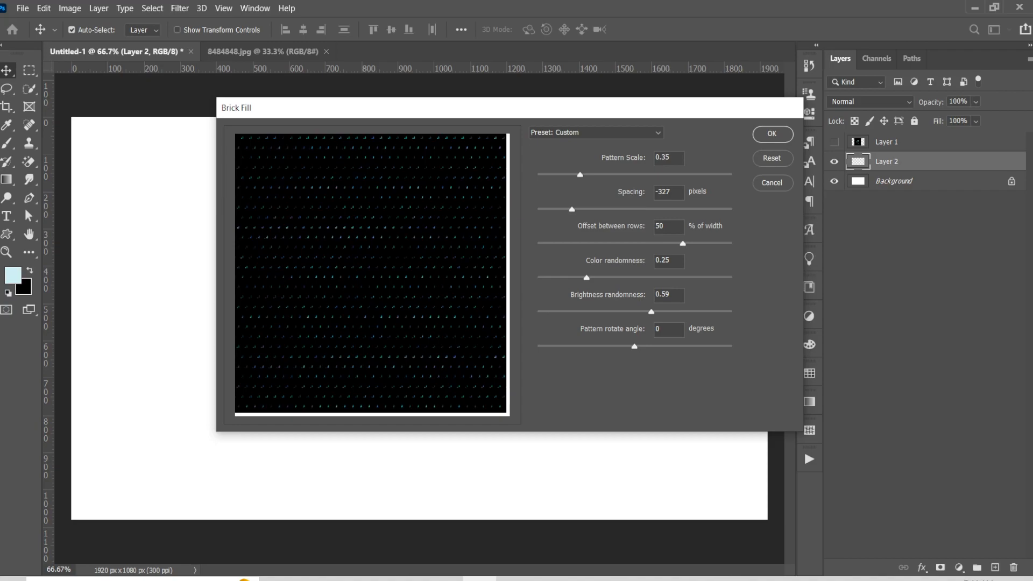
pyautogui.moveTo(572, 209)
pyautogui.mouseDown()
pyautogui.moveTo(655, 210)
pyautogui.moveTo(573, 209)
pyautogui.mouseUp()
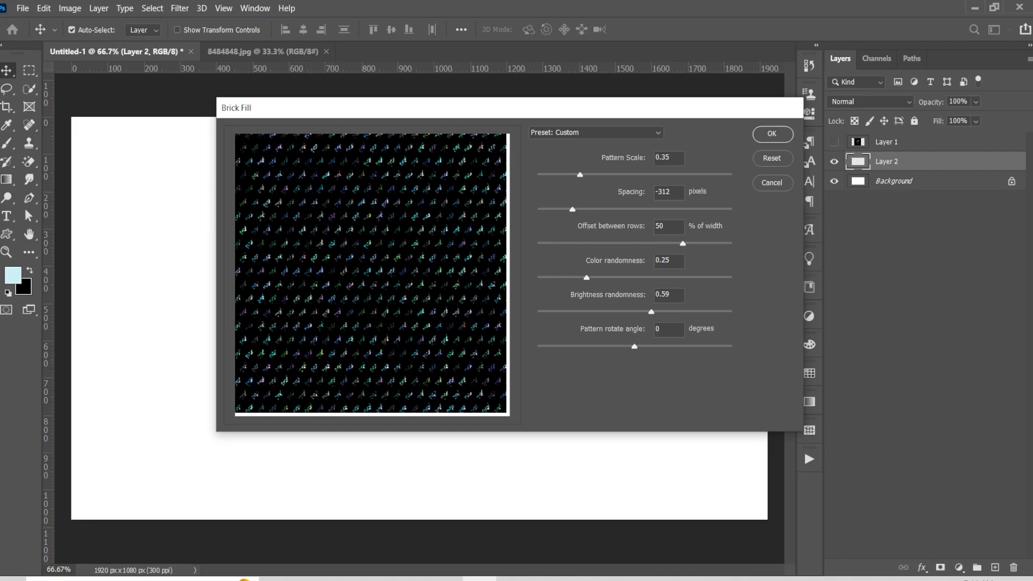
pyautogui.moveTo(573, 209); pyautogui.dragTo(574, 209)
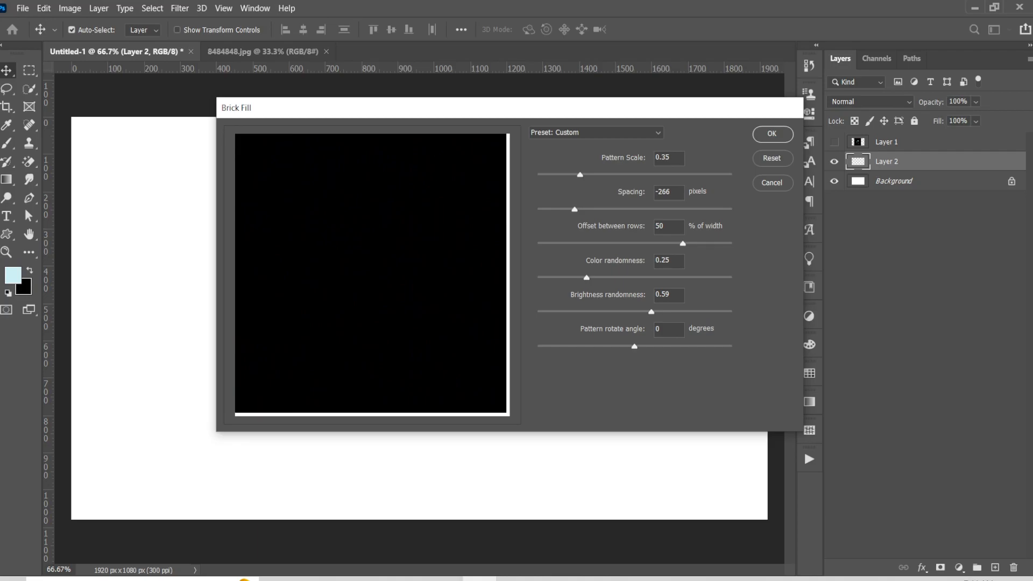
pyautogui.moveTo(575, 209); pyautogui.dragTo(579, 210)
pyautogui.moveTo(587, 278)
pyautogui.mouseDown()
pyautogui.moveTo(597, 278)
pyautogui.moveTo(581, 278)
pyautogui.mouseUp()
pyautogui.press('Return')
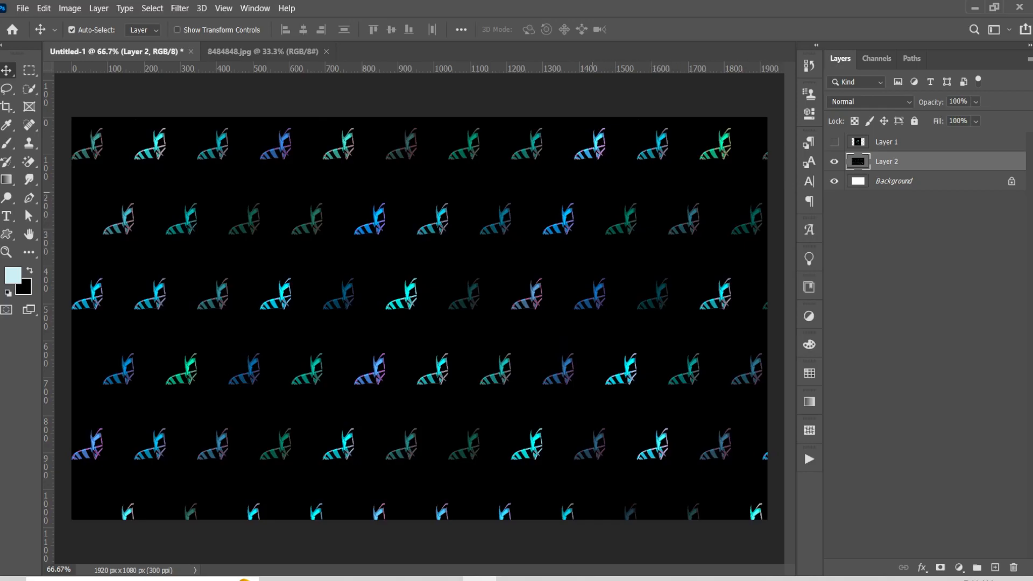
# Examine the pattern-filled canvas at different magnifications
pyautogui.scroll(-5, 539, 224)
pyautogui.scroll(3, 538, 224)
pyautogui.scroll(-3, 539, 225)
pyautogui.scroll(2, 538, 224)
pyautogui.scroll(-2, 539, 225)
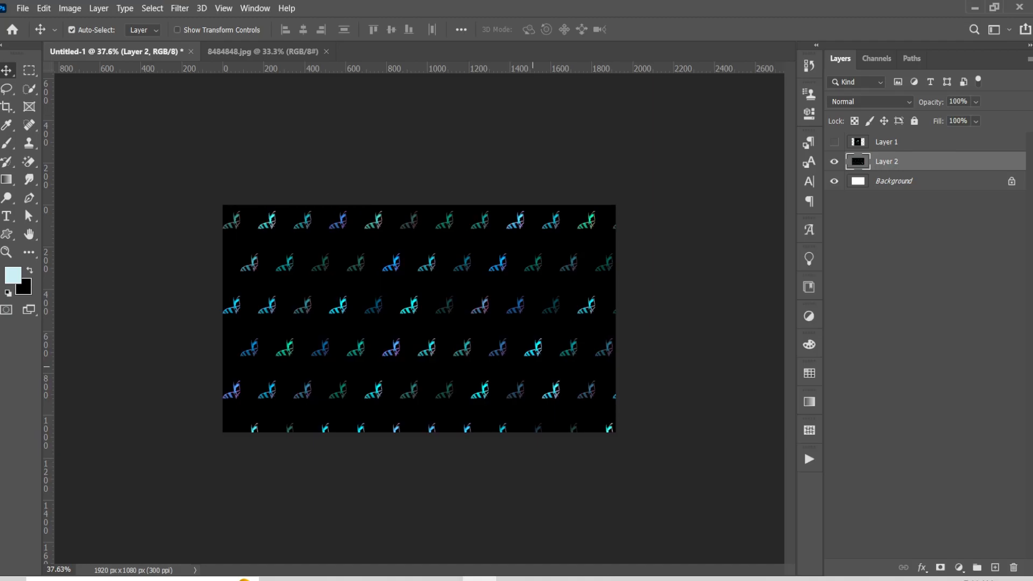
pyautogui.scroll(2, 420, 319)
pyautogui.scroll(-3, 419, 318)
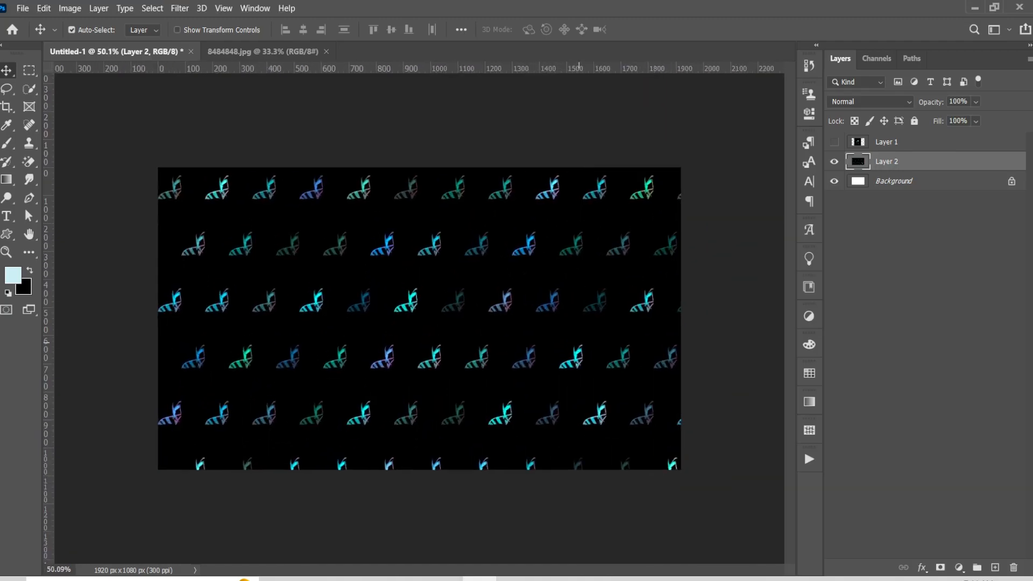
pyautogui.scroll(3, 420, 319)
pyautogui.scroll(-1, 419, 318)
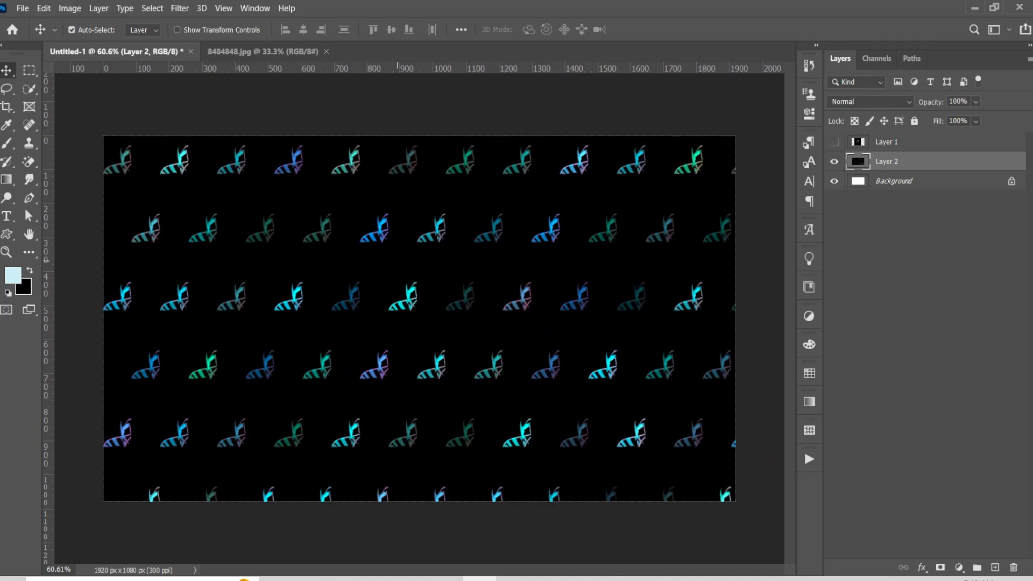
# Create a new 1920 x 1080 px RGB document at 300 ppi with a white background
pyautogui.hotkey('ctrl', 'n')
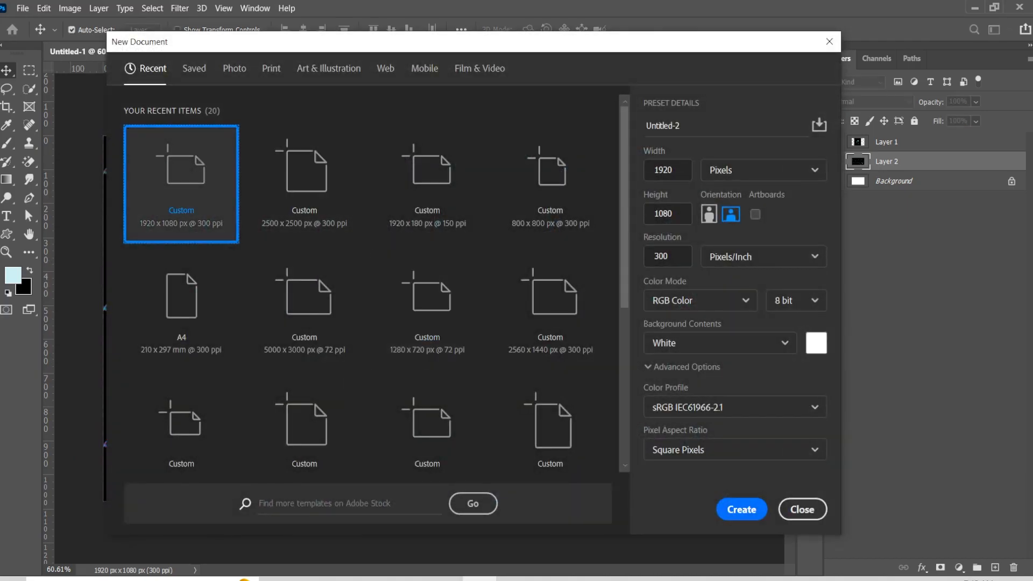
pyautogui.press('Return')
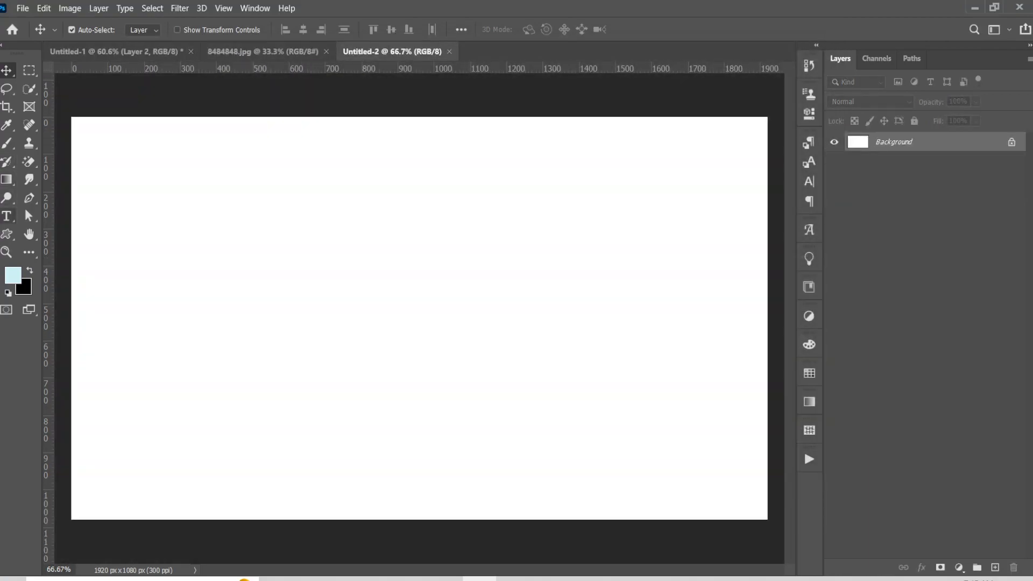
# Set up the Horizontal Type tool with the Oswald Stencil Bold font and text color 000000
pyautogui.click(6, 216)
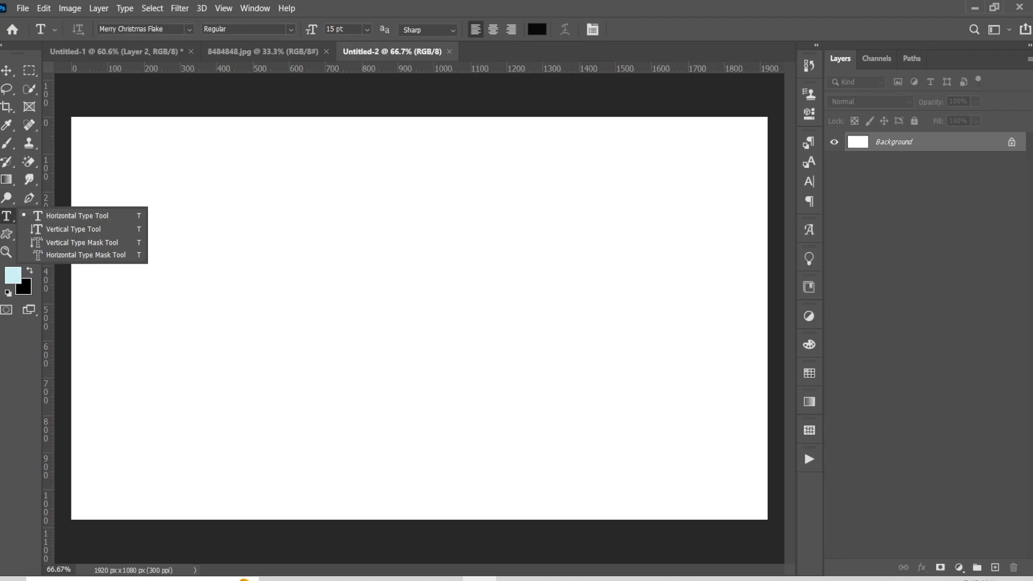
pyautogui.click(77, 215)
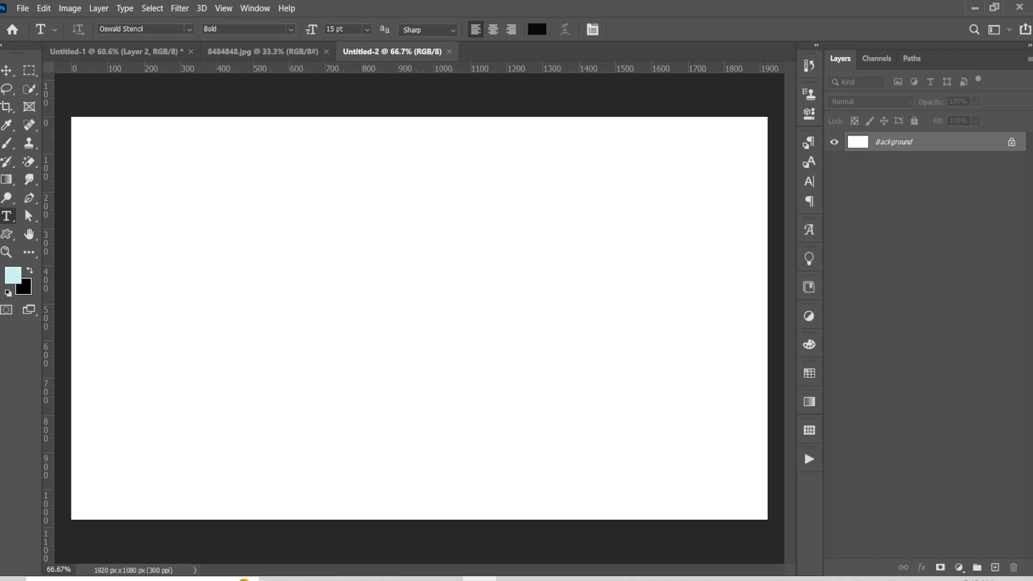
pyautogui.click(537, 29)
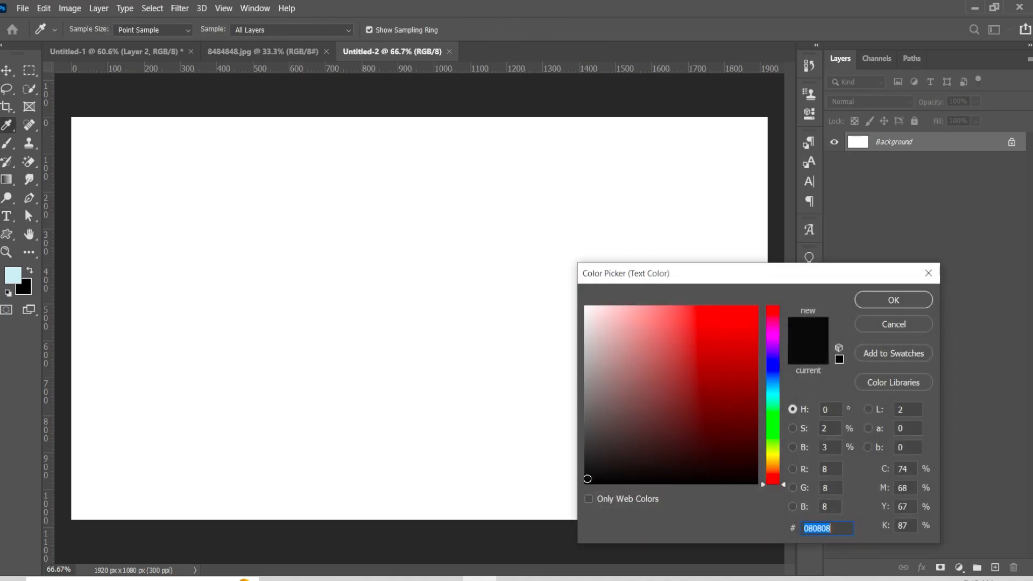
pyautogui.moveTo(593, 471)
pyautogui.mouseDown()
pyautogui.moveTo(593, 431)
pyautogui.moveTo(586, 483)
pyautogui.mouseUp()
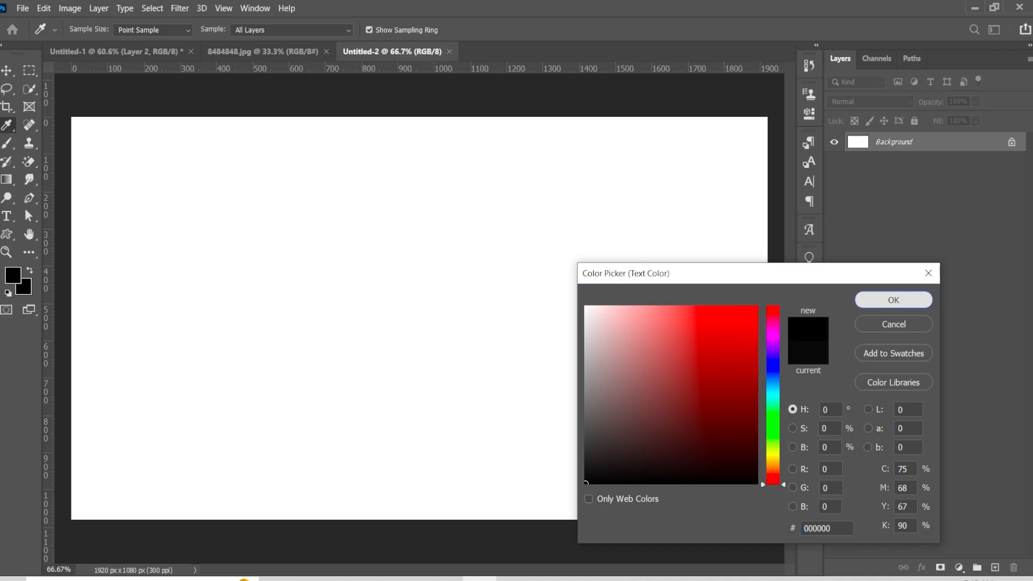
pyautogui.click(893, 300)
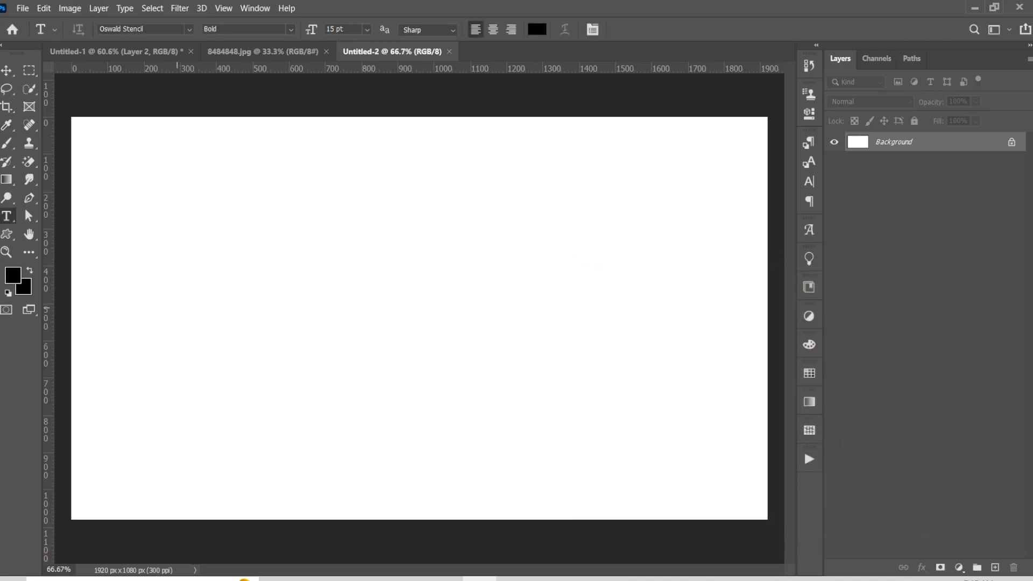
# Add the text HELLO as a new type layer on the blank canvas
pyautogui.click(178, 307)
pyautogui.press('BackSpace')
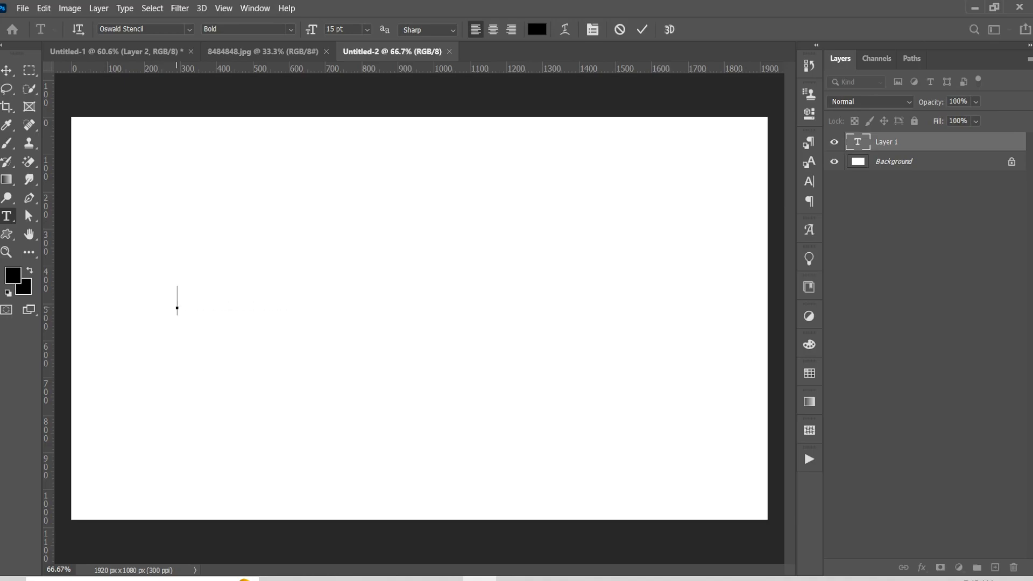
pyautogui.write('LLO')
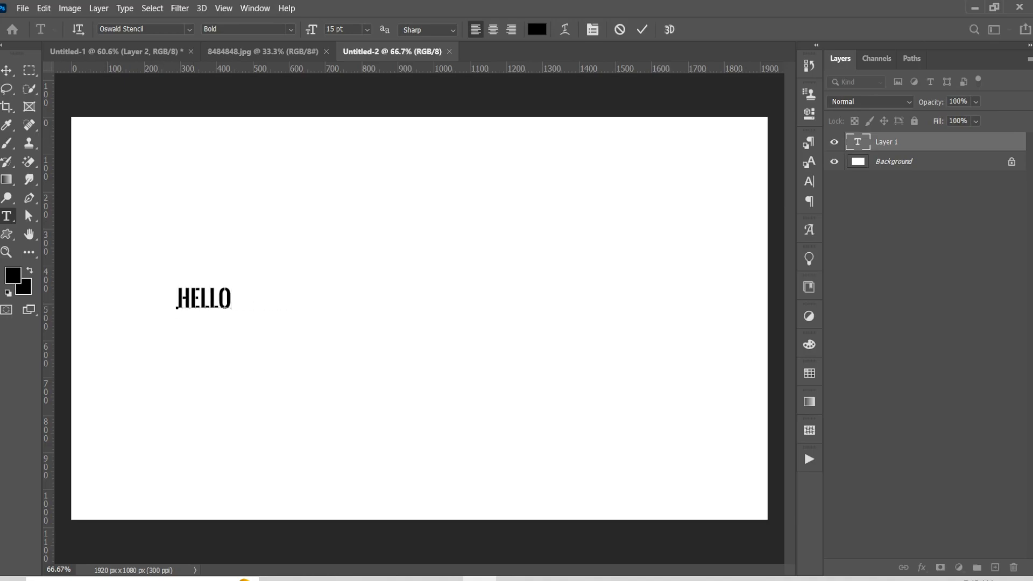
pyautogui.click(7, 71)
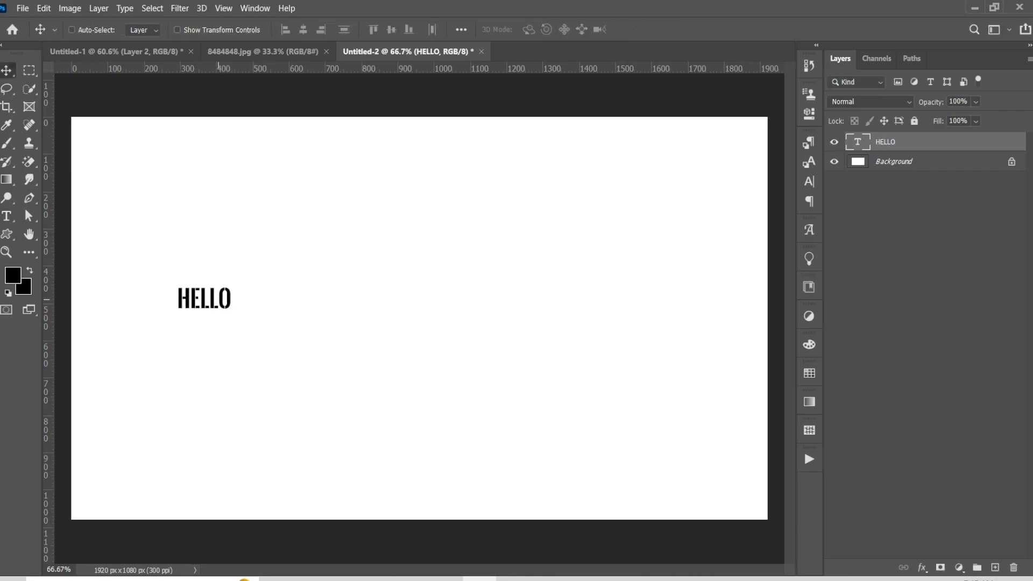
# Scale the HELLO text up to about 1170% and reposition it so it spans most of the canvas width
pyautogui.hotkey('ctrl', 't')
pyautogui.moveTo(229, 313); pyautogui.dragTo(474, 443)
pyautogui.moveTo(377, 298); pyautogui.dragTo(630, 310)
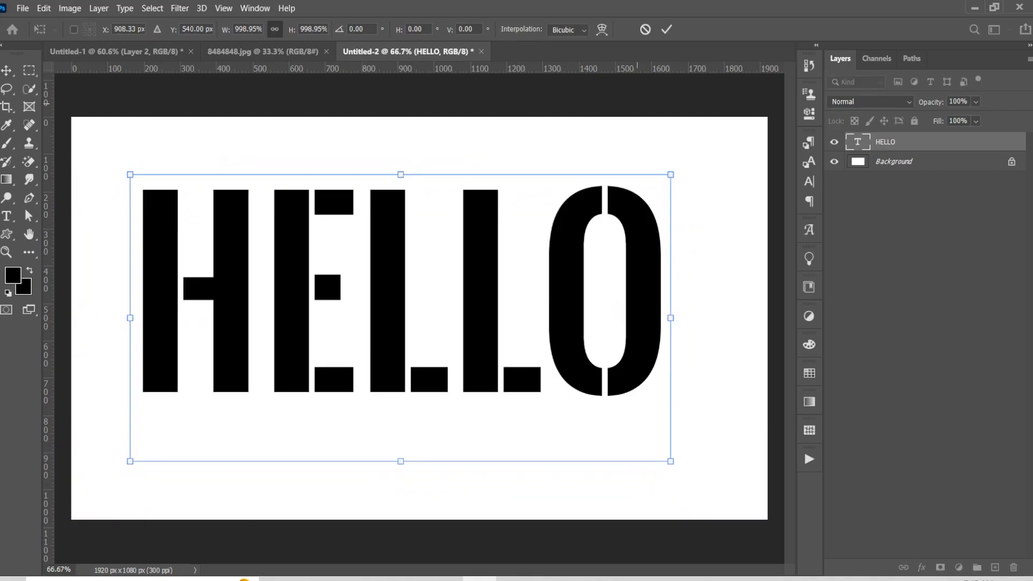
pyautogui.moveTo(671, 461); pyautogui.dragTo(718, 486)
pyautogui.moveTo(694, 317); pyautogui.dragTo(702, 327)
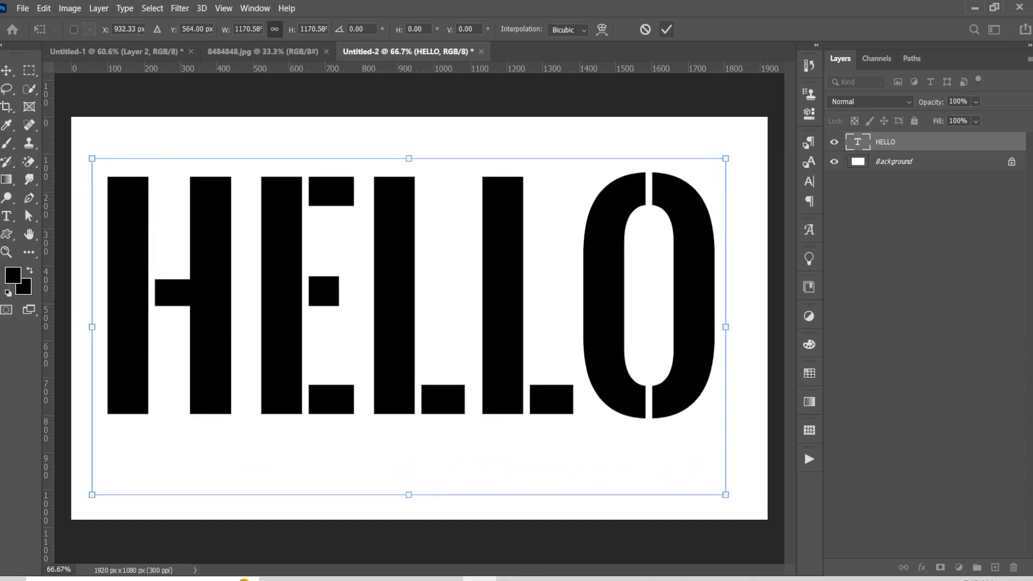
pyautogui.click(667, 29)
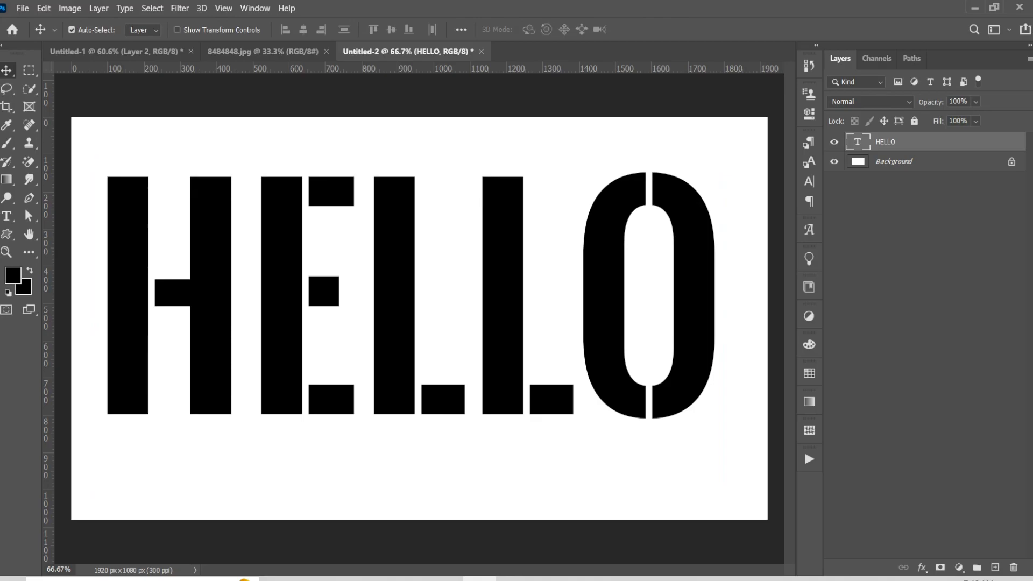
# Add a Pattern Overlay to the HELLO layer using the custom character pattern
pyautogui.rightClick(955, 142)
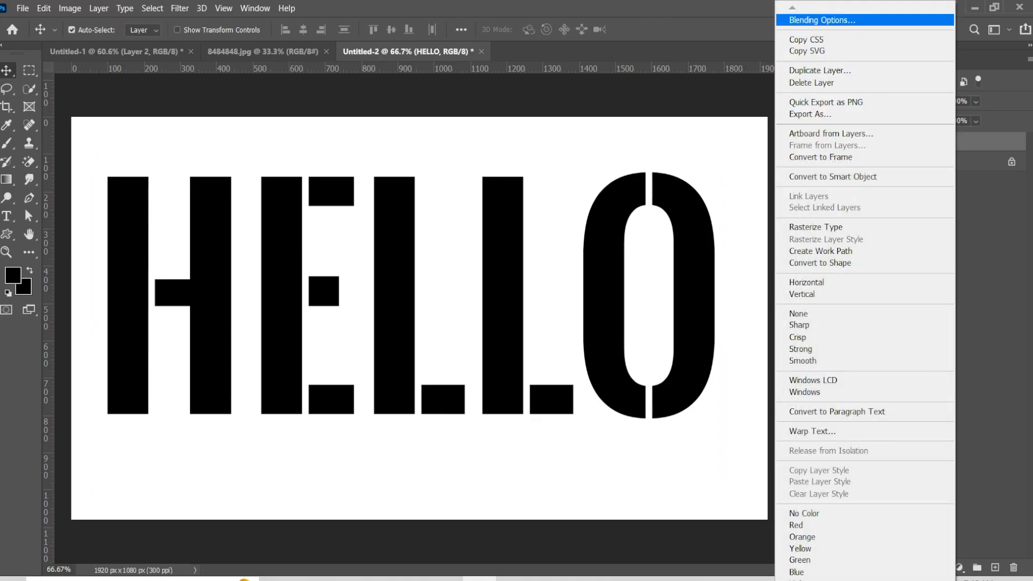
pyautogui.click(823, 20)
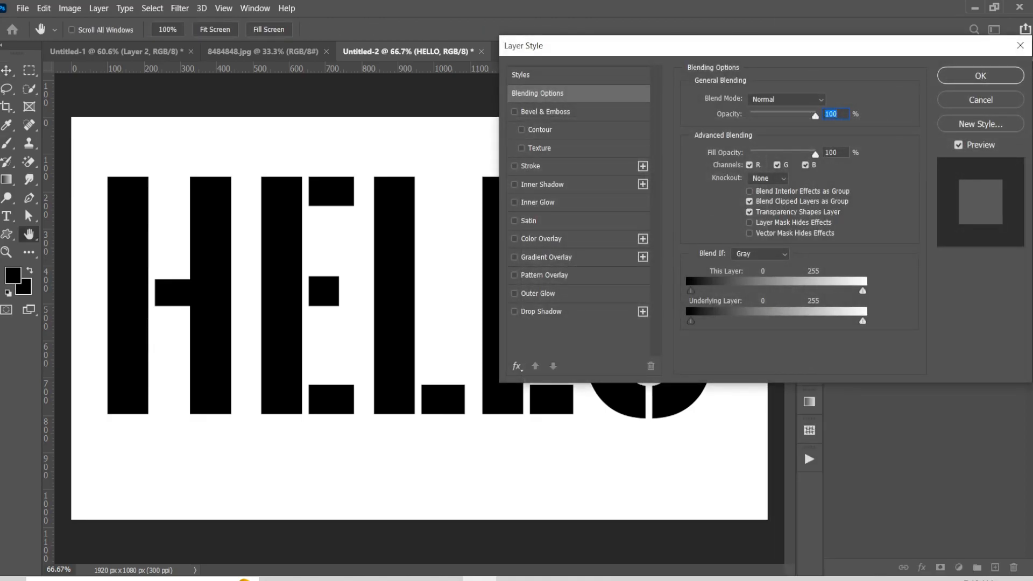
pyautogui.click(544, 275)
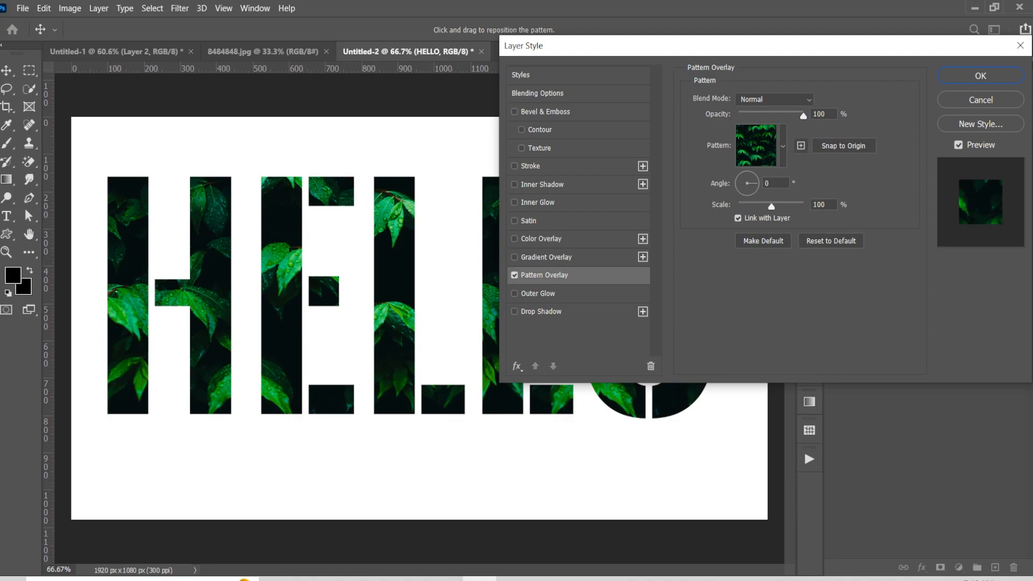
pyautogui.click(783, 146)
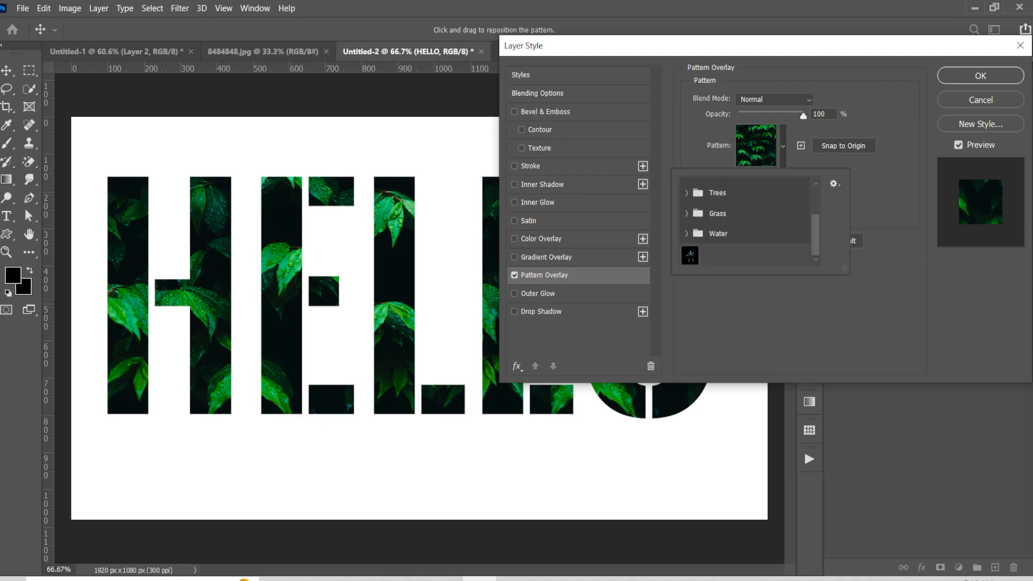
pyautogui.click(691, 255)
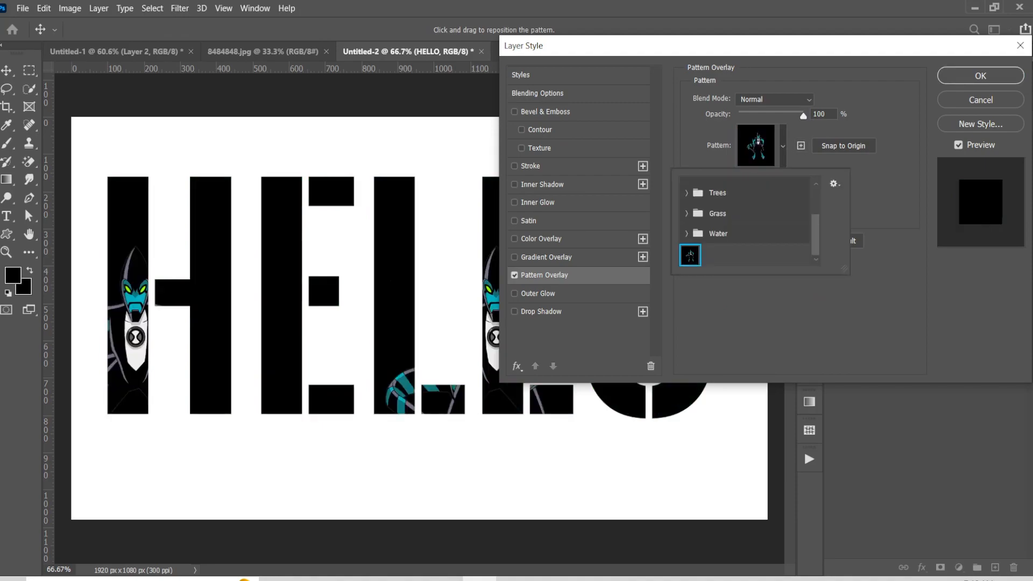
pyautogui.press('Return')
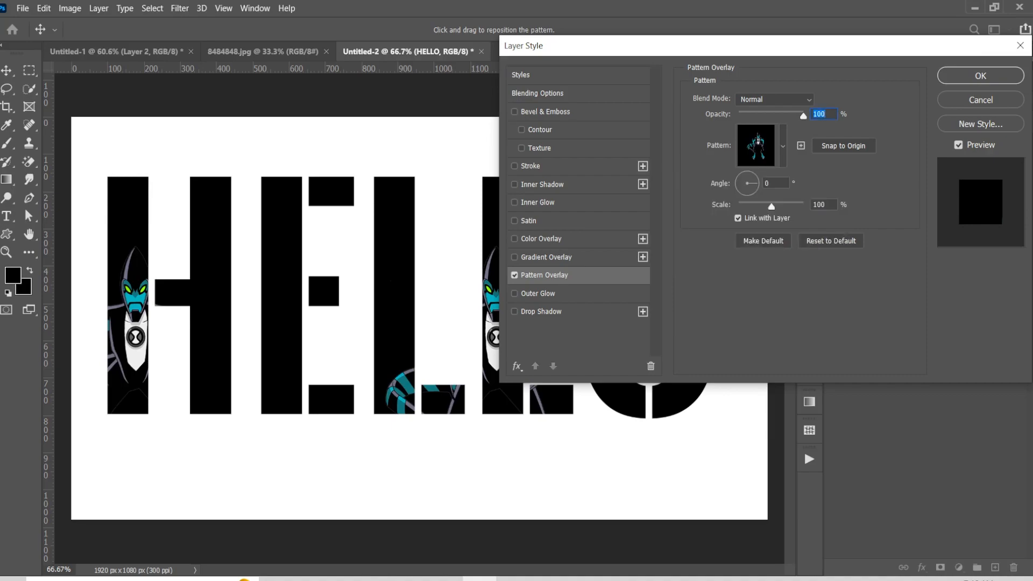
# Set the pattern overlay's scale to 10% and apply the layer style
pyautogui.moveTo(772, 207); pyautogui.dragTo(742, 207)
pyautogui.press('BackSpace')
pyautogui.write('10')
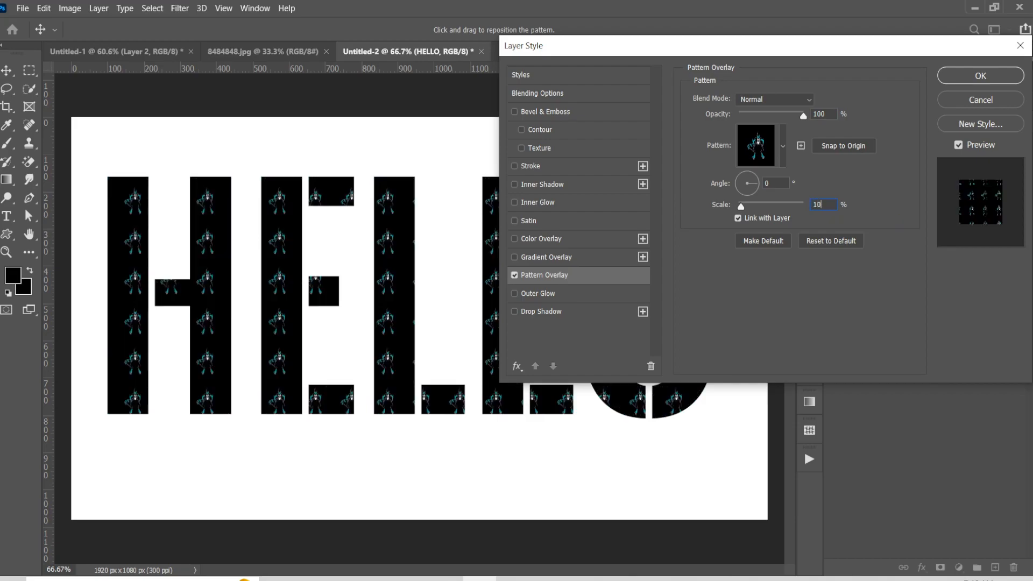
pyautogui.click(981, 76)
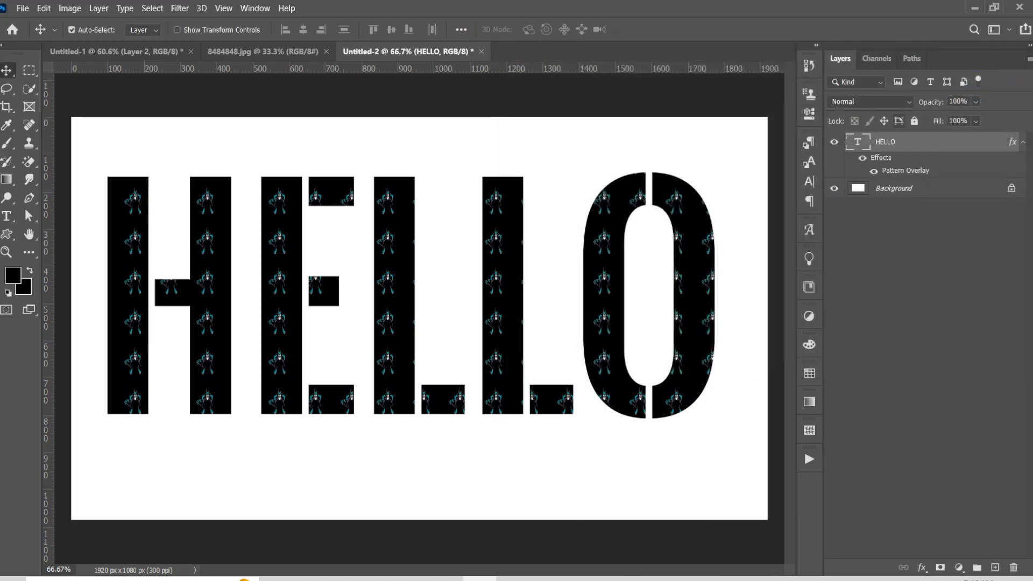